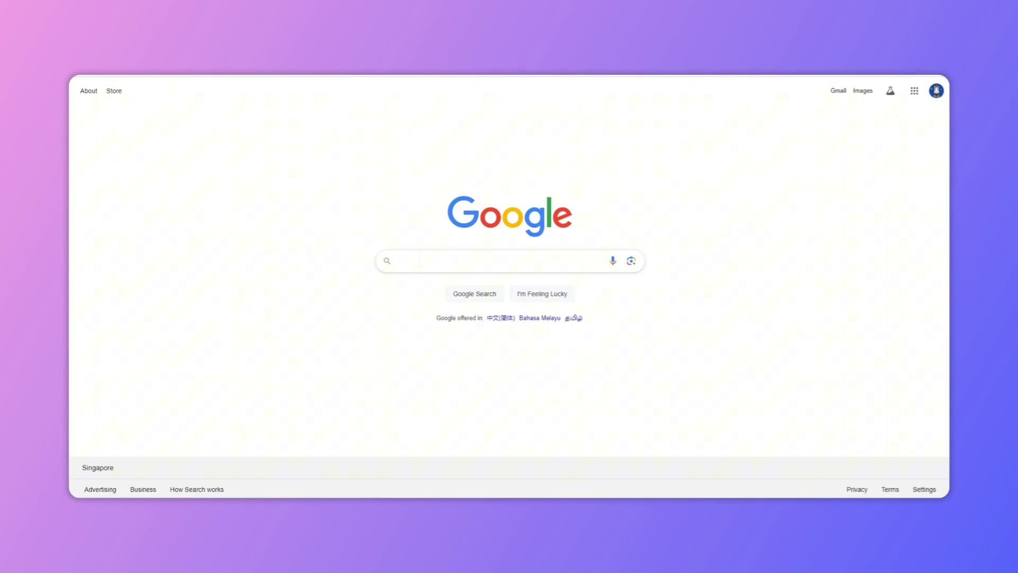
Search Google for 'how to create professional headshot' and expand the AI overview's tool list
left_click(397, 260)
type("how")
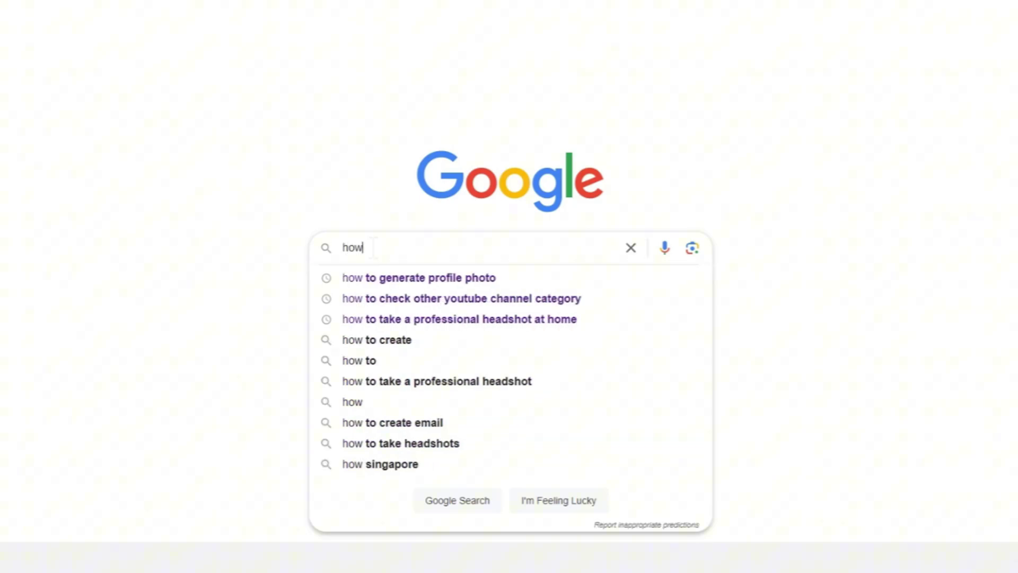
type(" to create professional headshot")
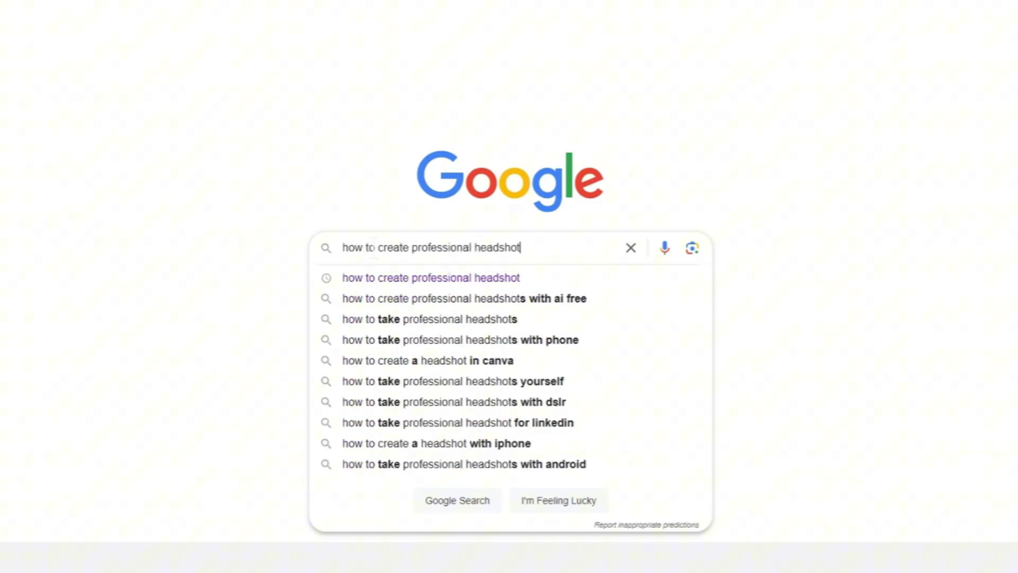
key("Return")
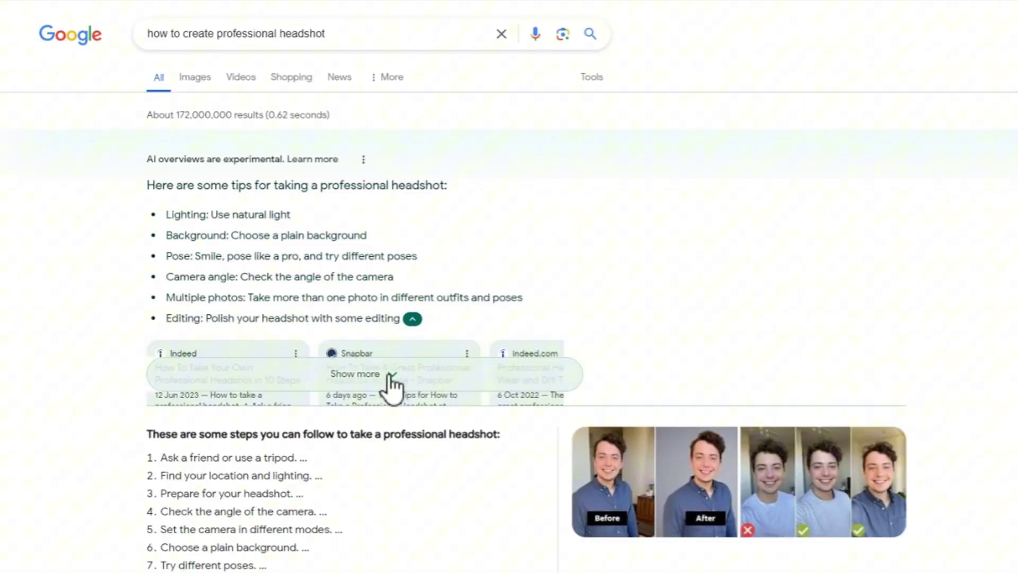
left_click(389, 382)
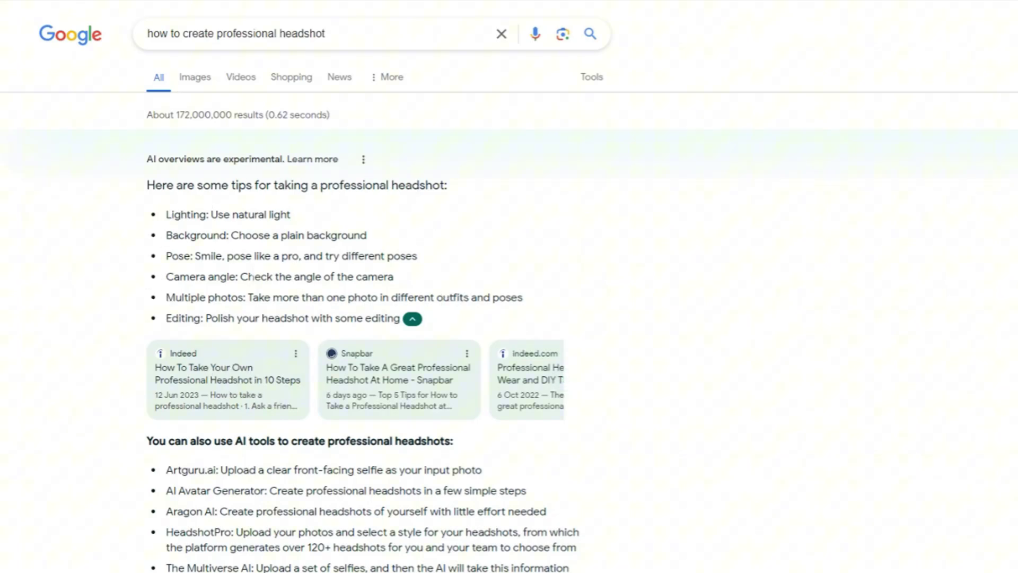
scroll(473, 254, "down", 1)
scroll(473, 253, "down", 1)
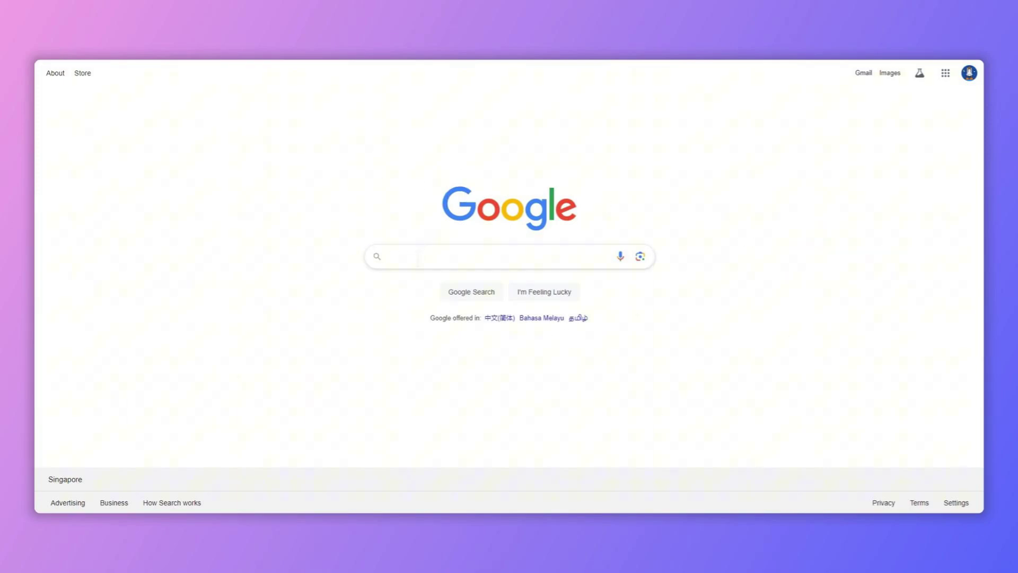
Search Google for 'Fotor' and open the Fotor photo editor site
left_click(417, 257)
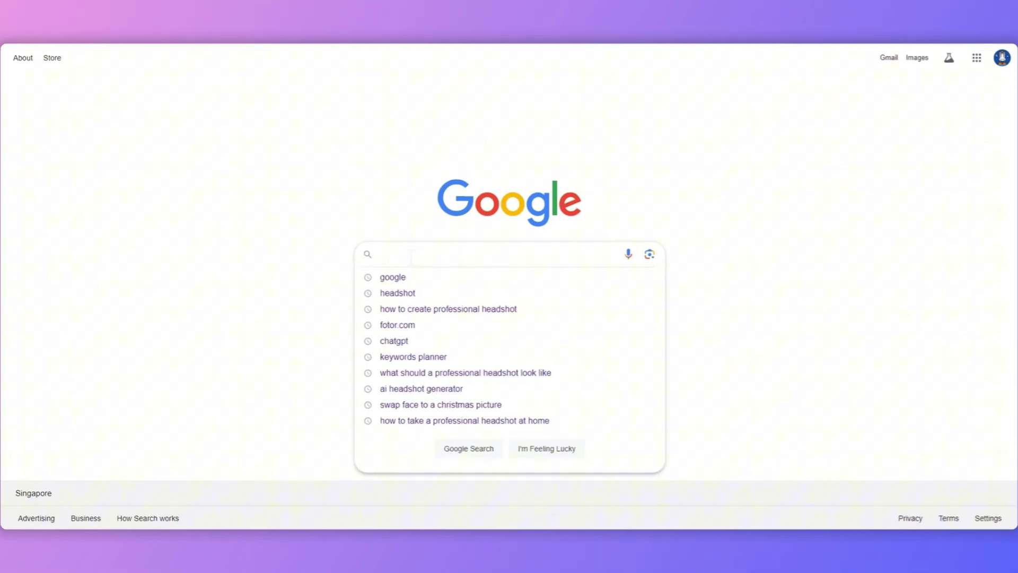
type("Fotor")
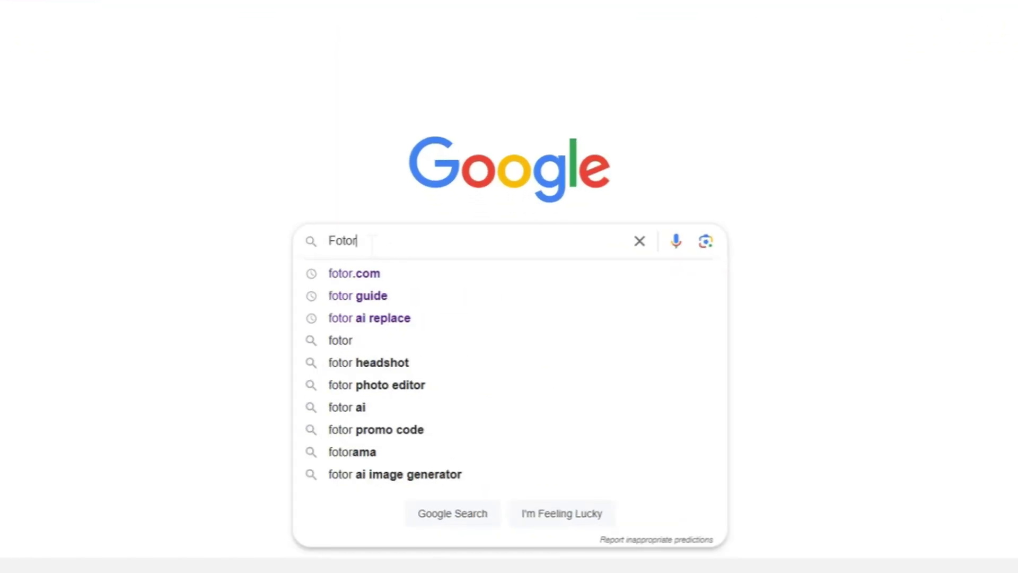
key("Return")
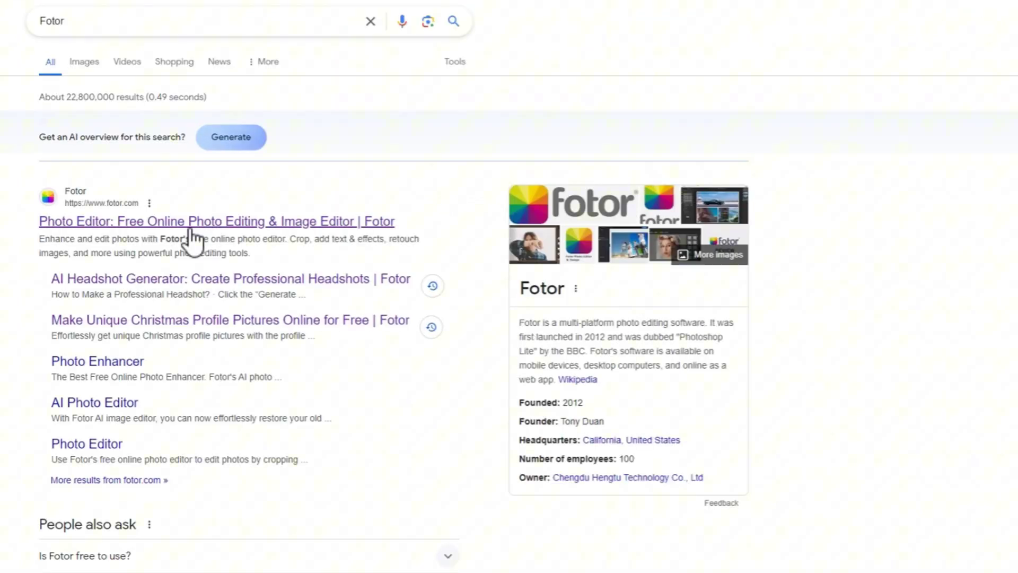
left_click(186, 227)
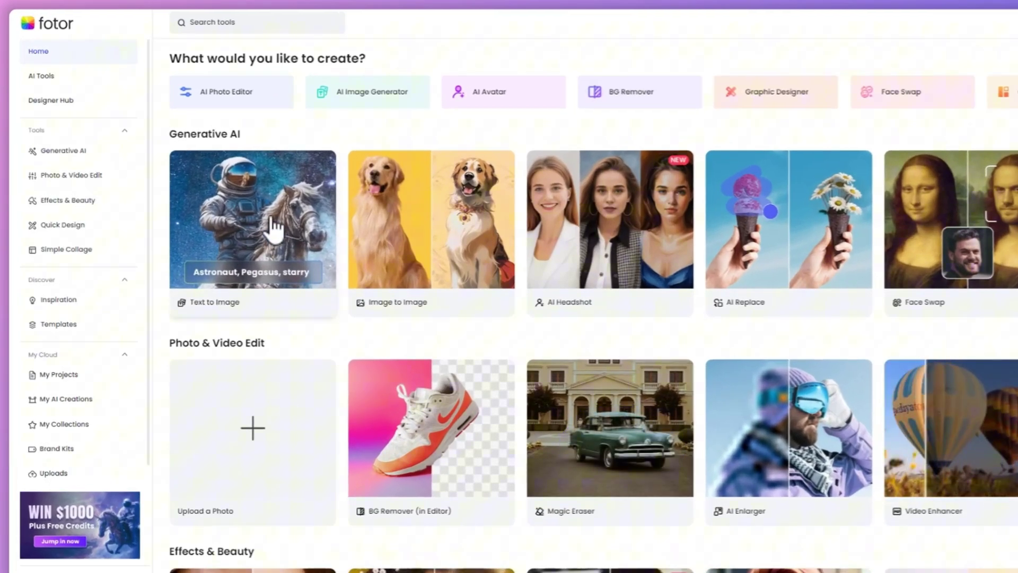
Open Text to Image, browse the style categories, and enter a businessman headshot prompt
left_click(273, 228)
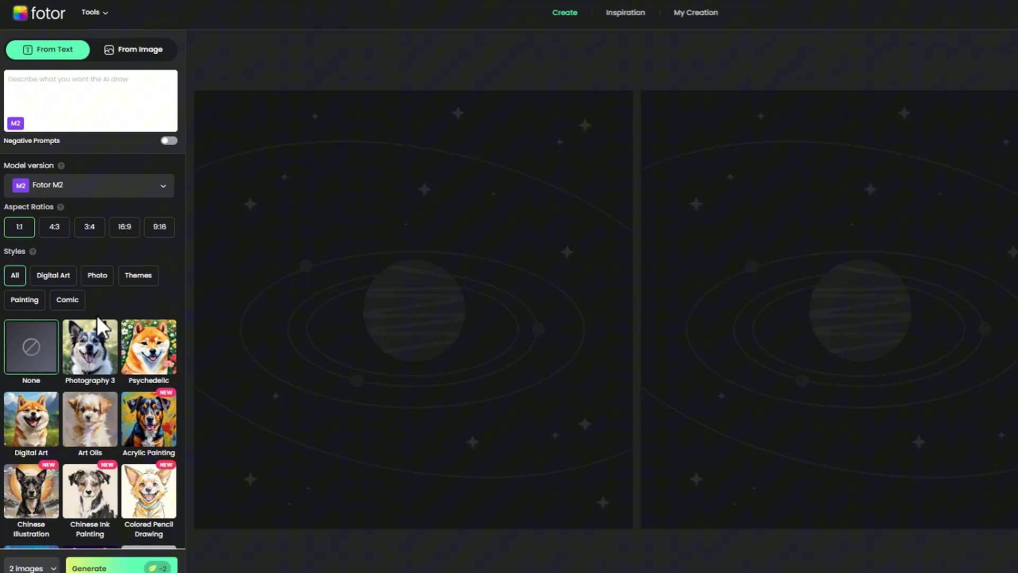
left_click(67, 291)
left_click(137, 276)
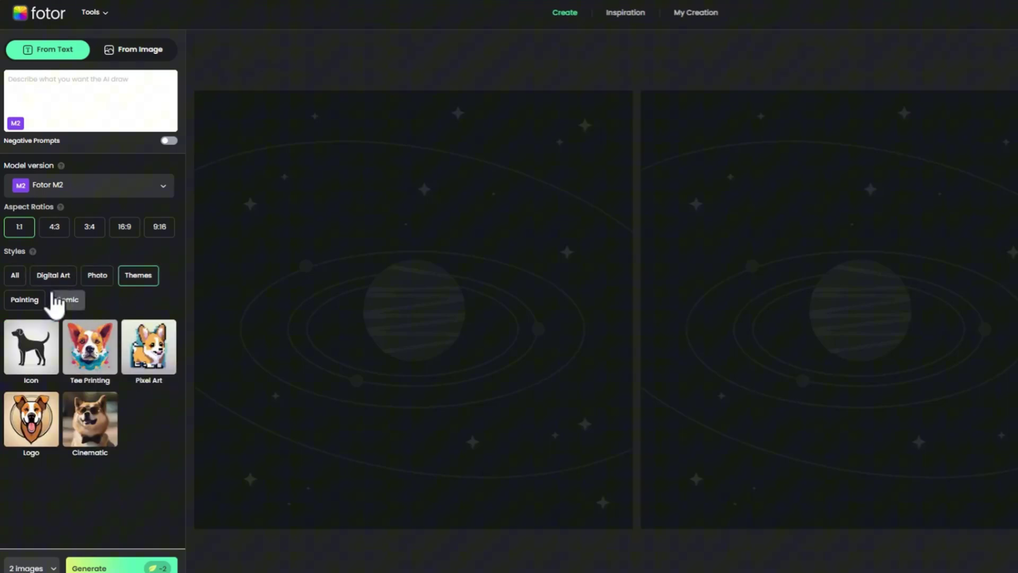
left_click(15, 275)
left_click(91, 98)
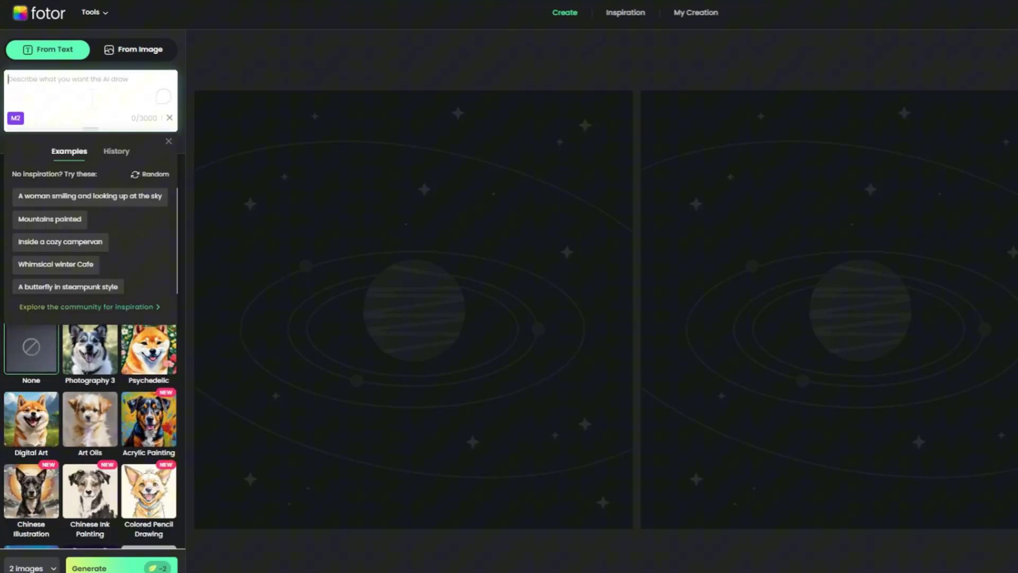
type("create a professional headsho")
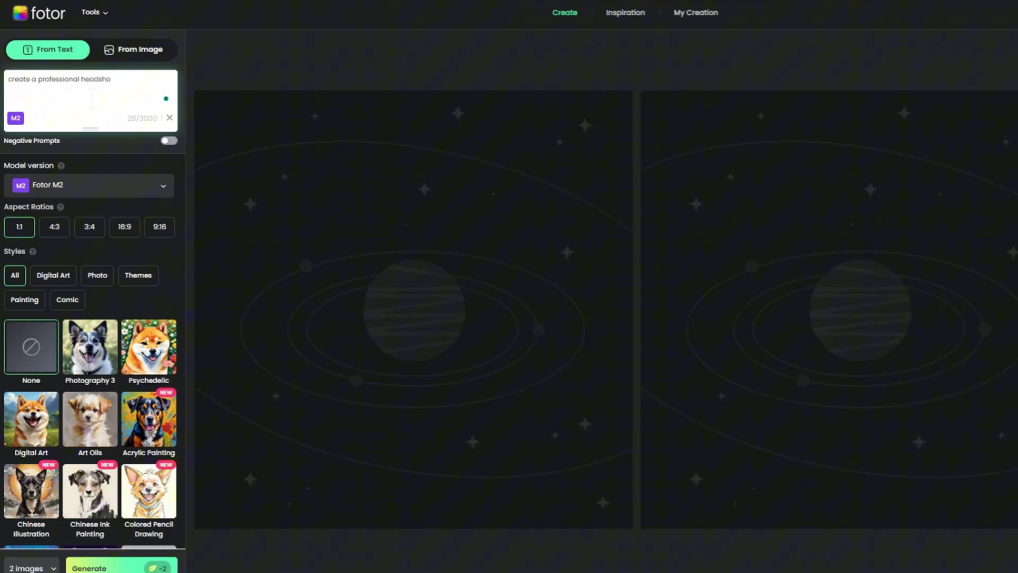
type("ss man")
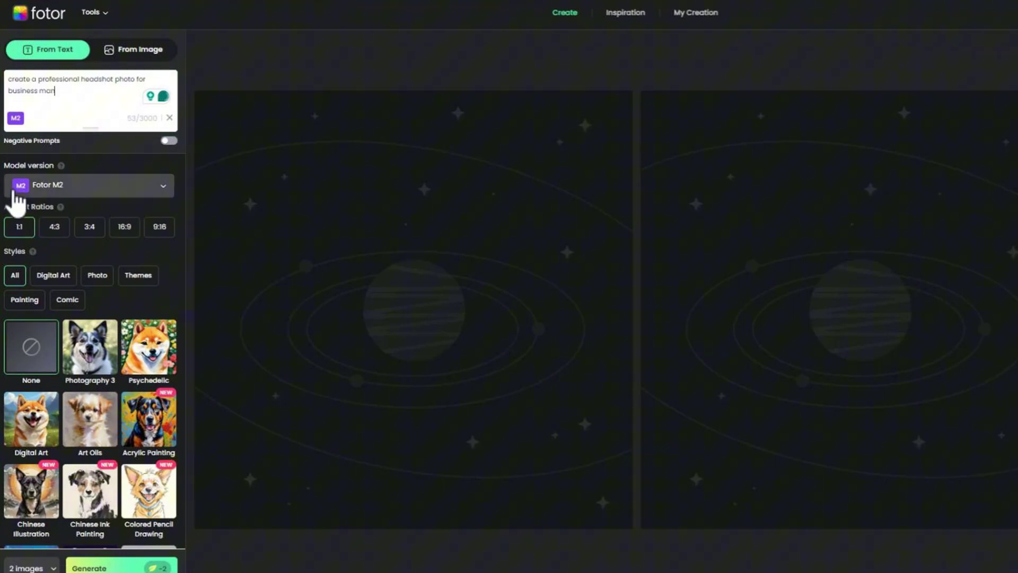
Choose the Fotor M2 model, 3:4 aspect ratio and Photography 3 style
left_click(155, 192)
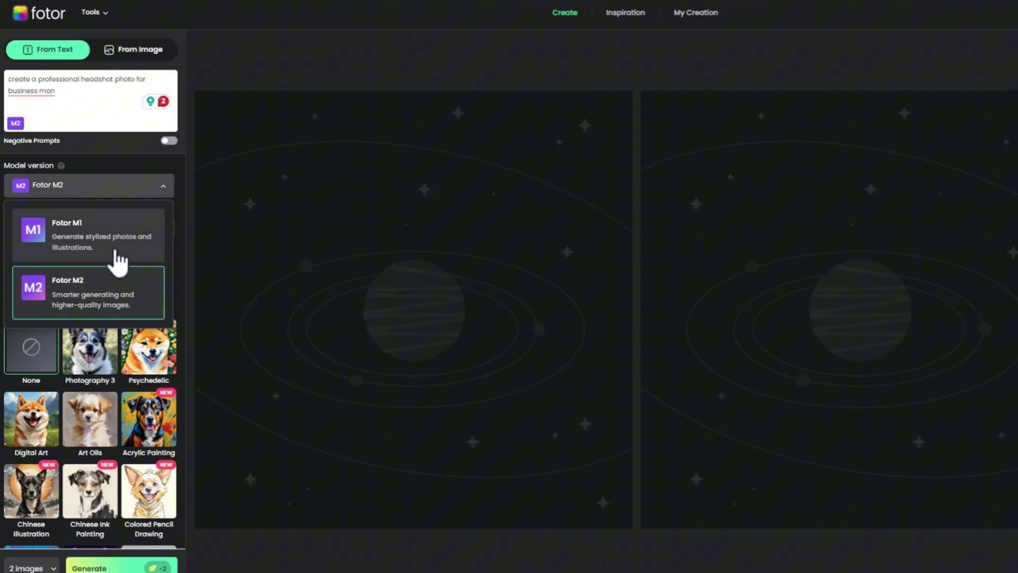
left_click(127, 316)
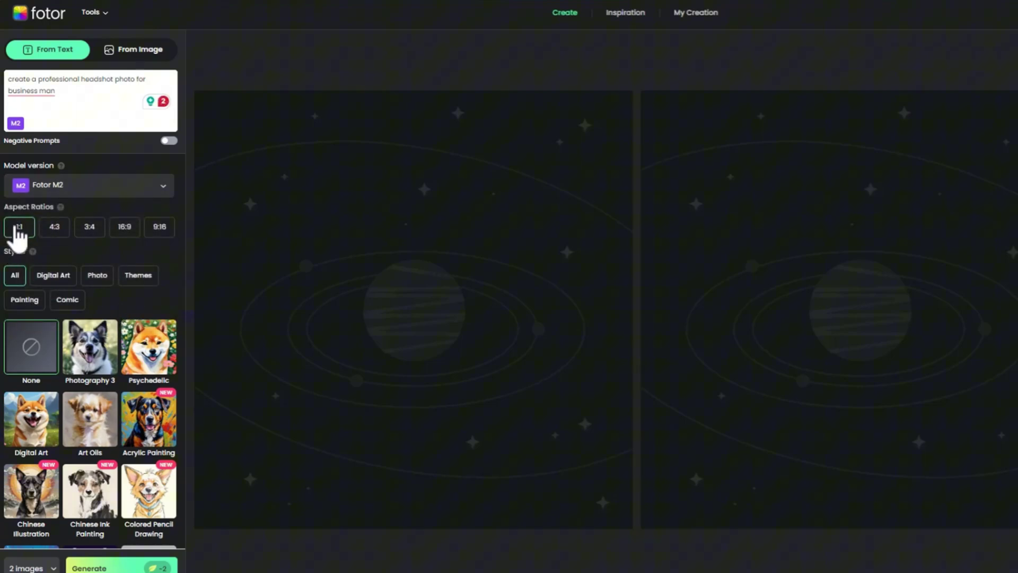
left_click(86, 231)
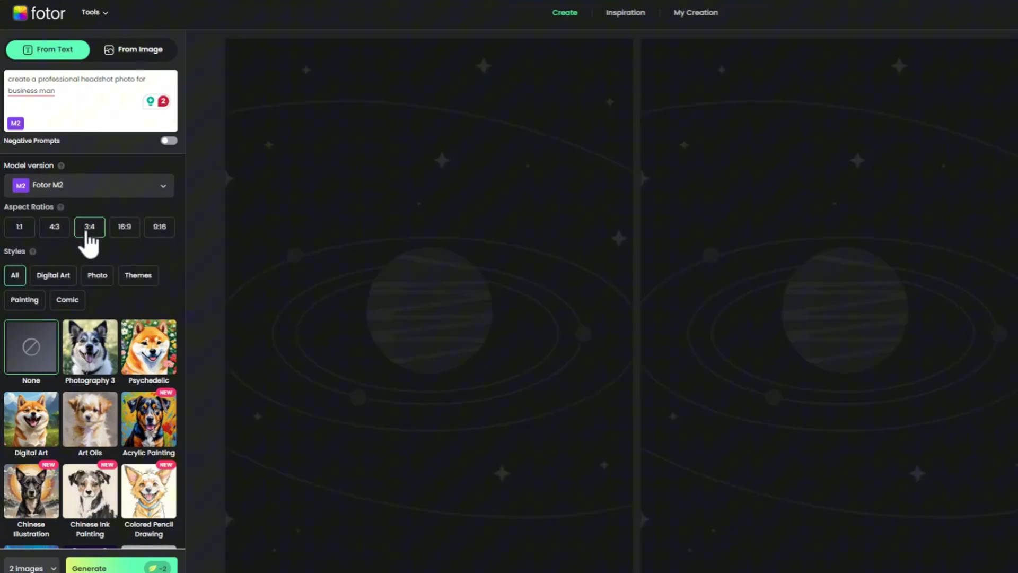
left_click(90, 369)
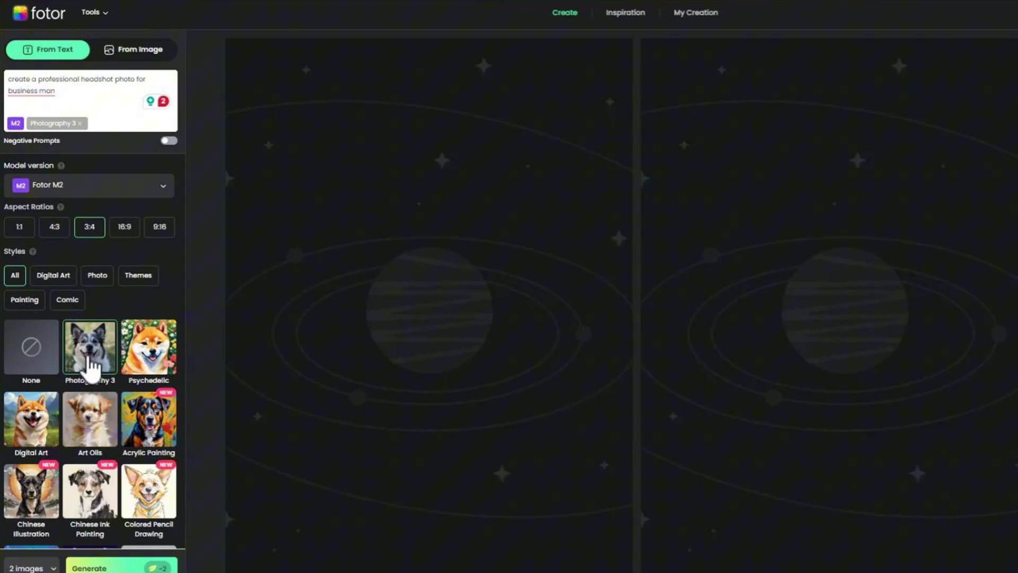
scroll(177, 408, "down", 2)
scroll(173, 382, "down", 2)
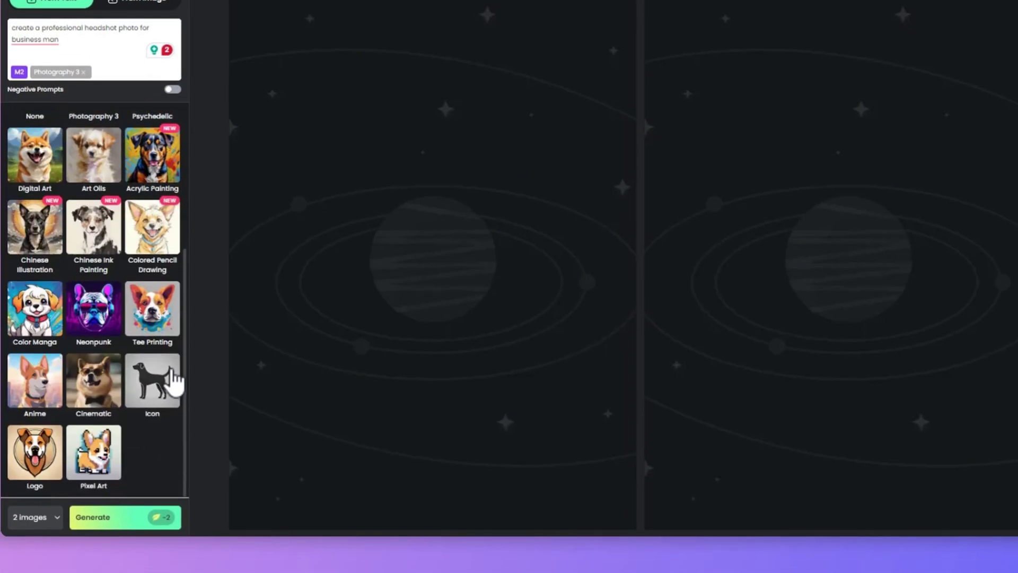
Generate the businessman headshot images and view the image-count options
left_click(122, 522)
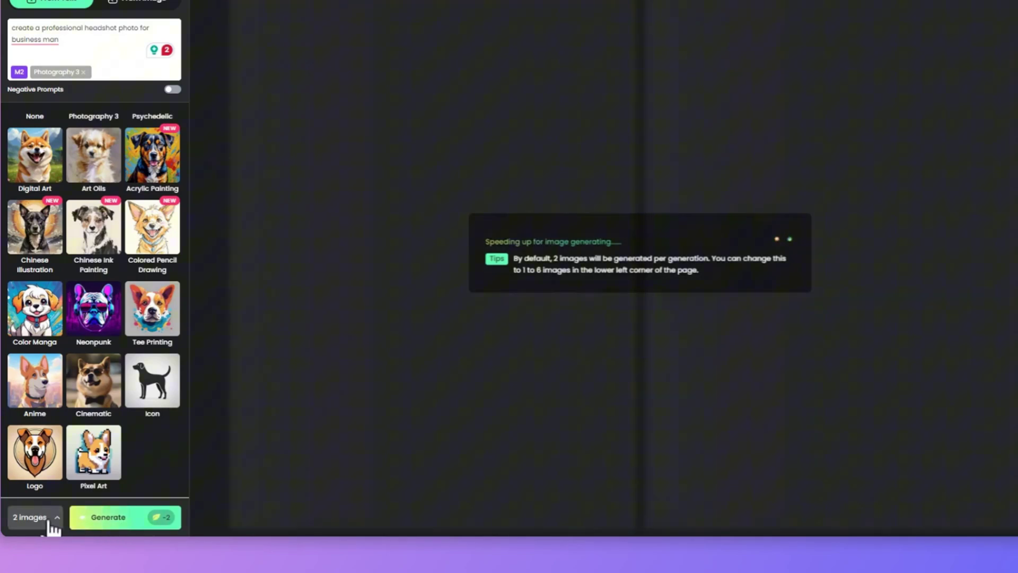
left_click(51, 524)
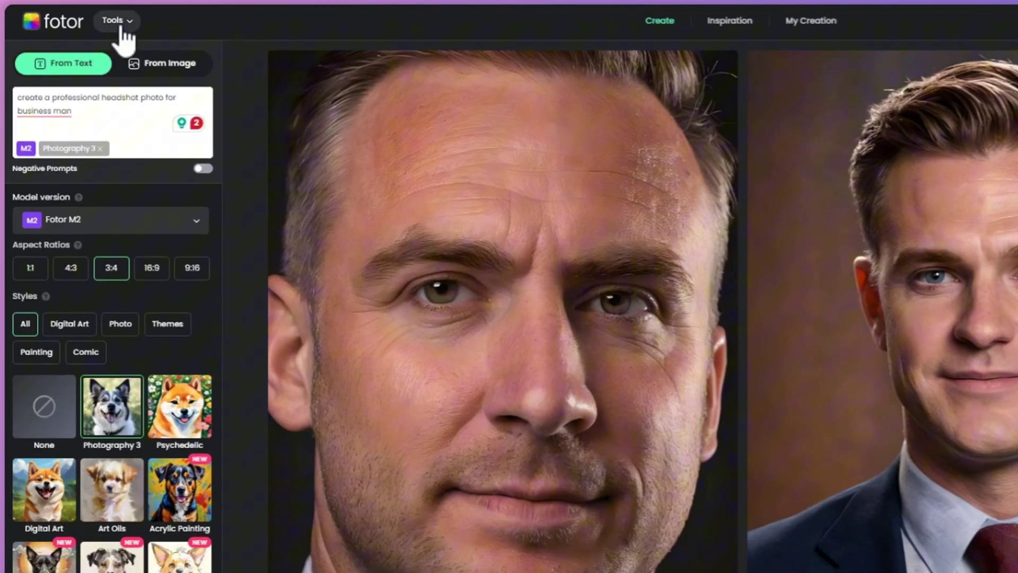
Use Face Swap to put a face with glasses onto the businessman portrait
left_click(121, 30)
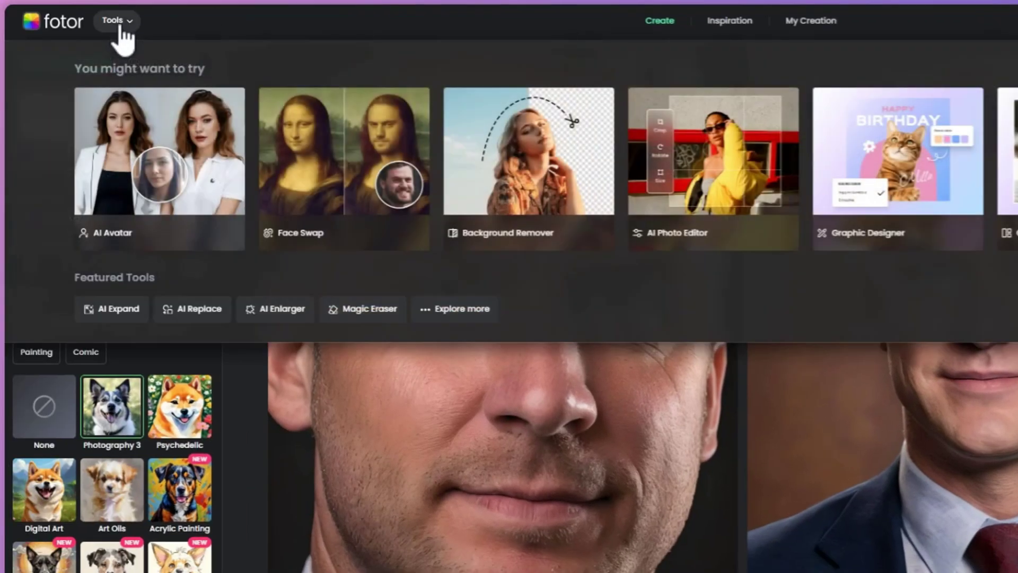
left_click(332, 185)
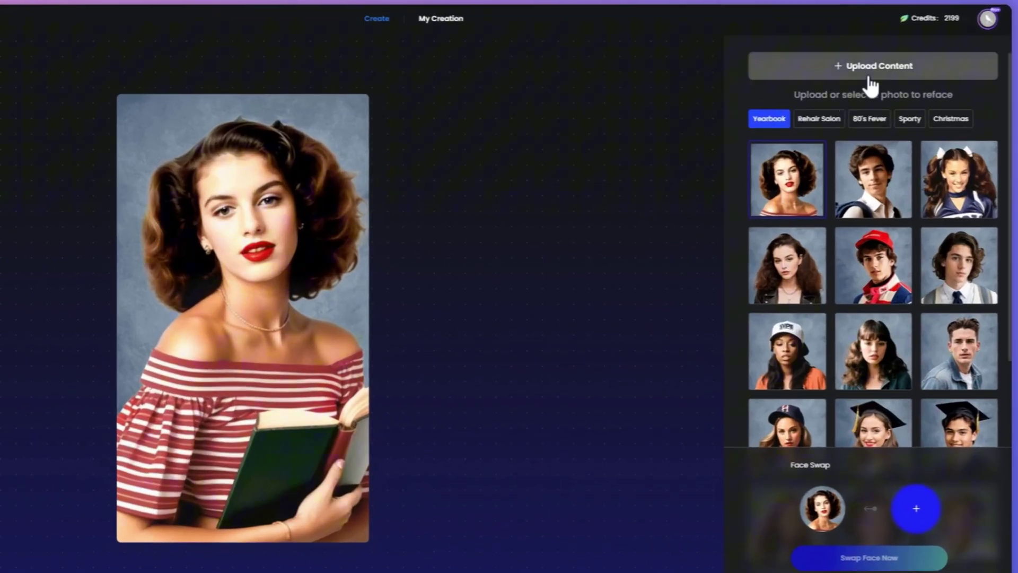
left_click(808, 74)
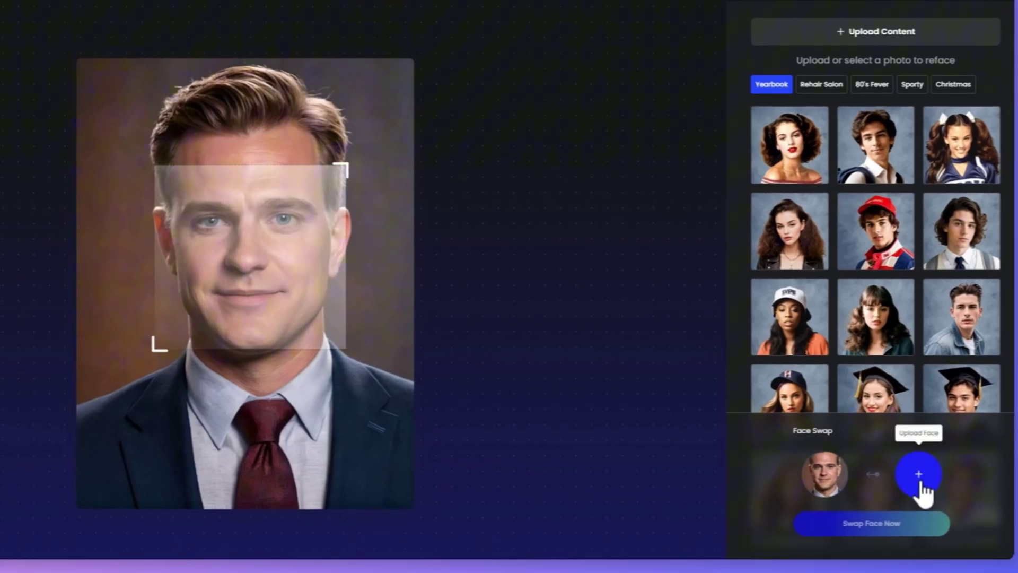
left_click(920, 480)
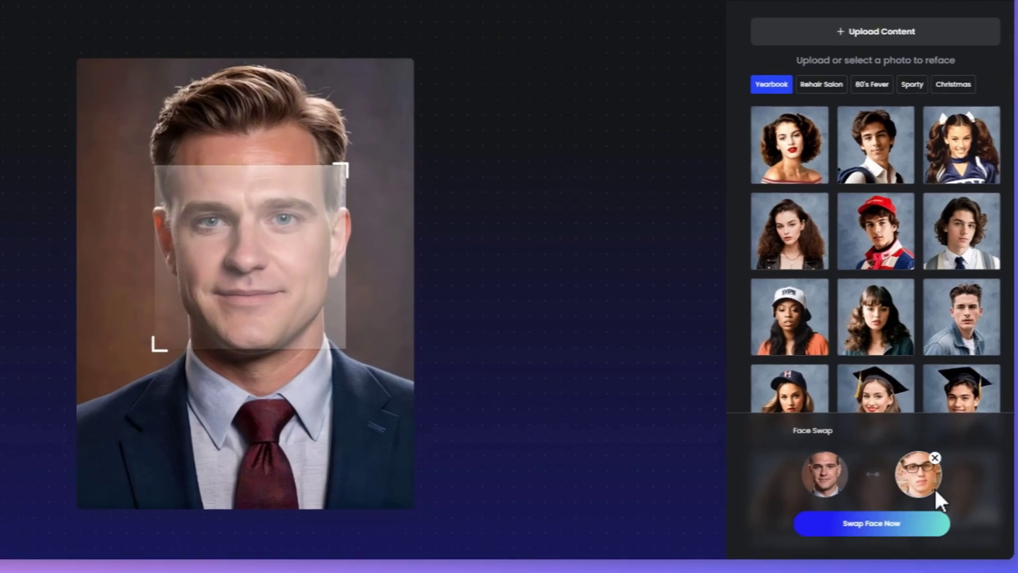
left_click(902, 527)
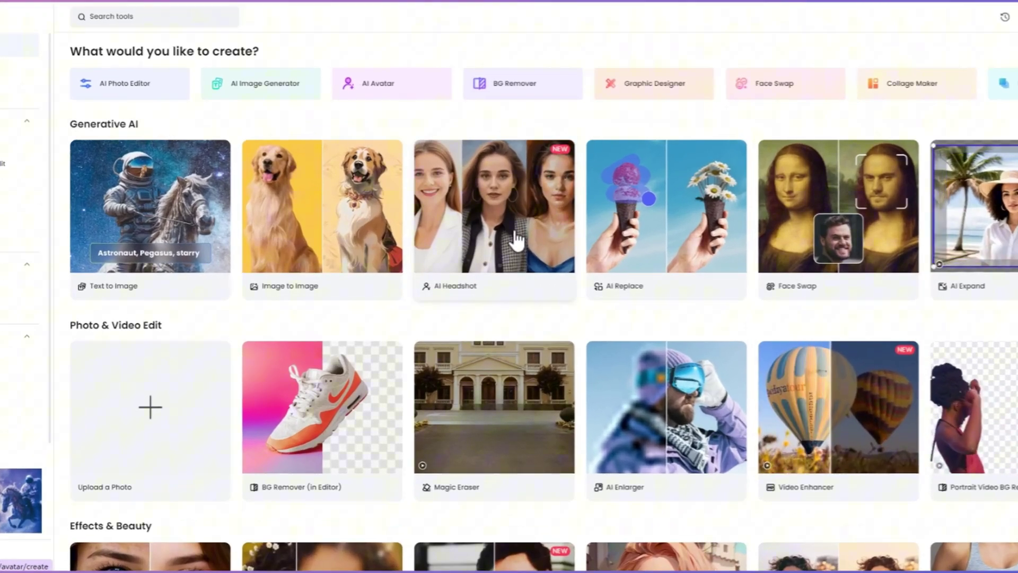
Start a male AI headshot with five Business styles, including Executive and Corporate Headshot
left_click(514, 236)
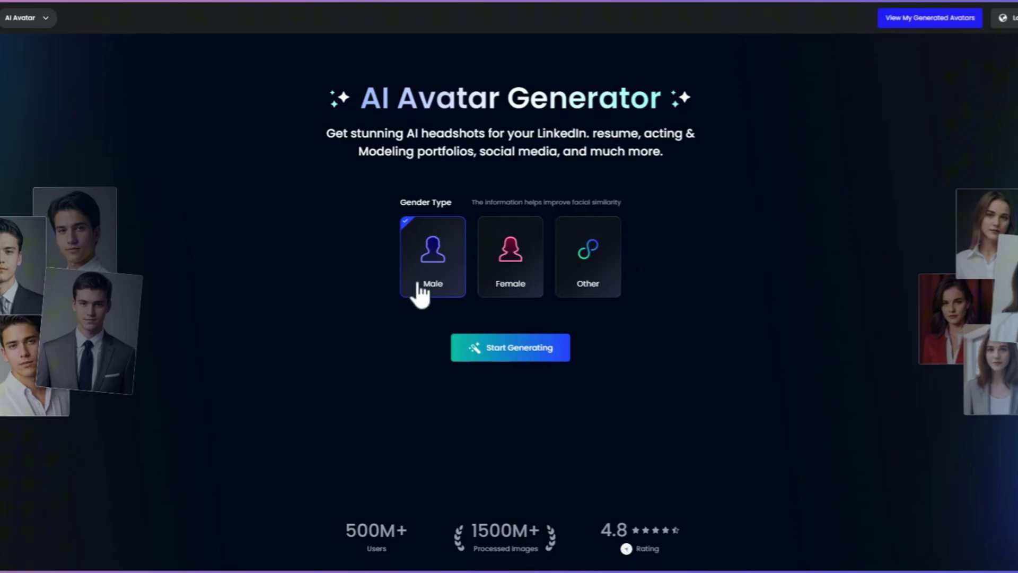
left_click(498, 352)
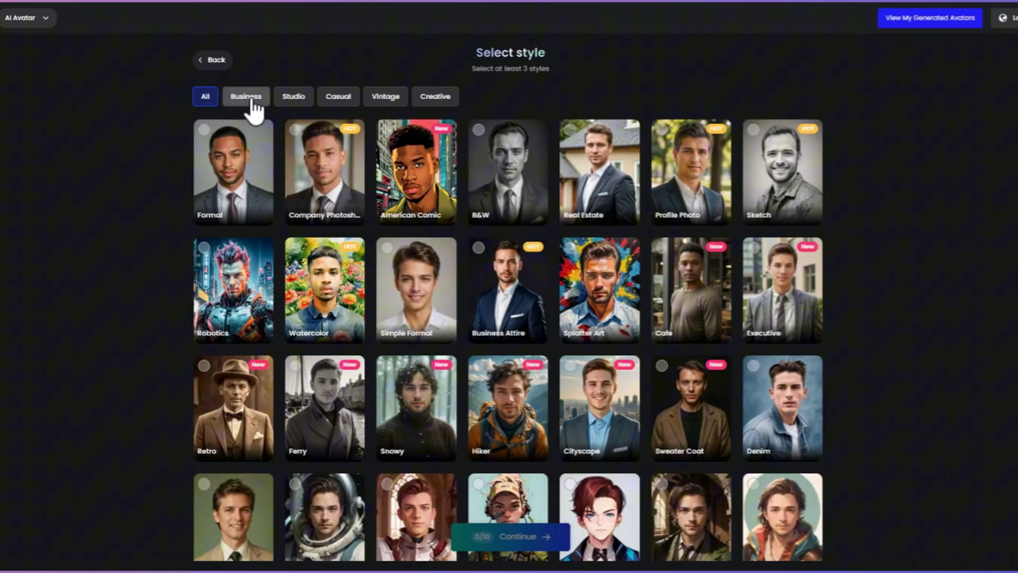
left_click(251, 100)
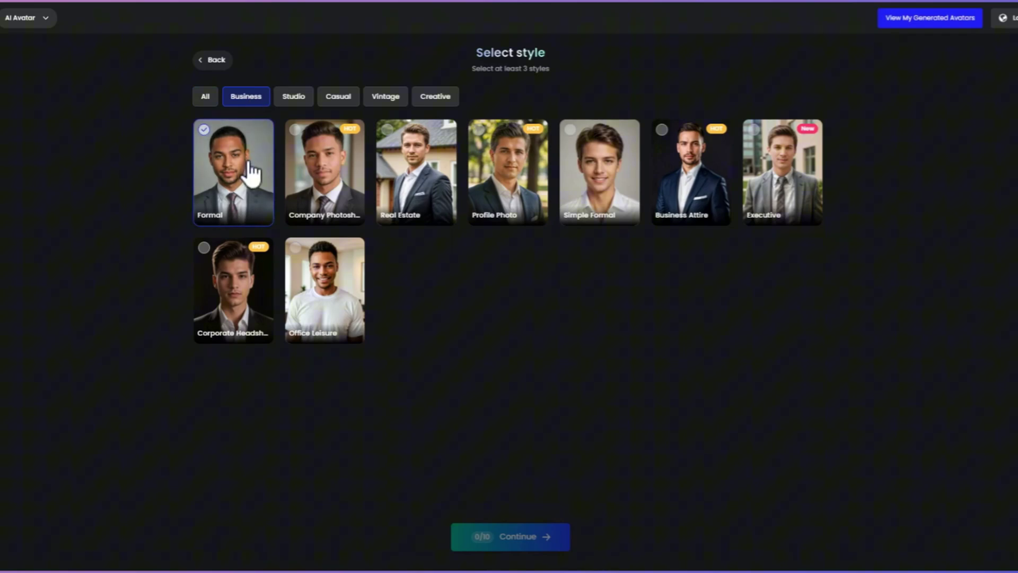
left_click(424, 180)
left_click(355, 174)
left_click(689, 175)
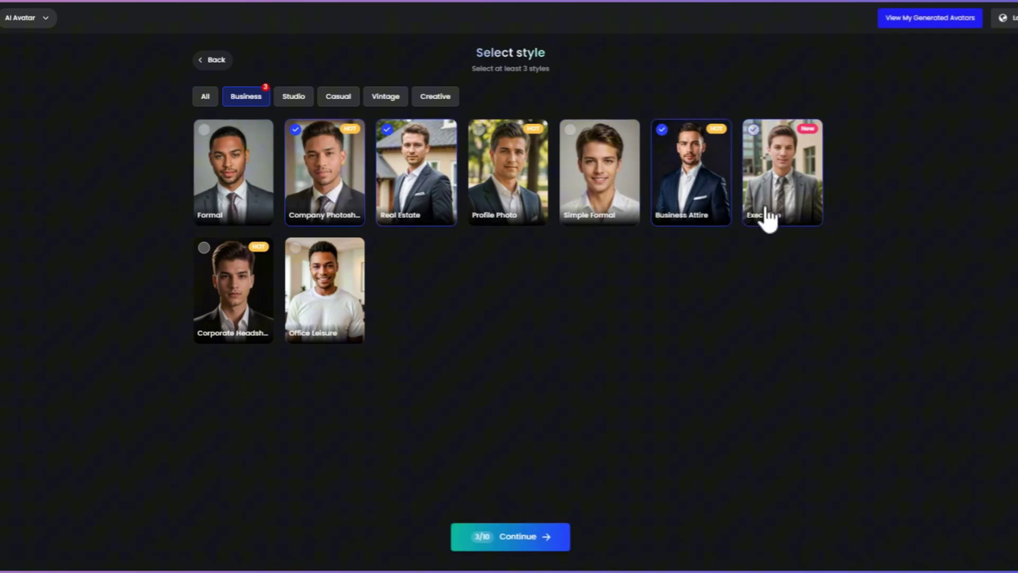
left_click(759, 213)
left_click(245, 311)
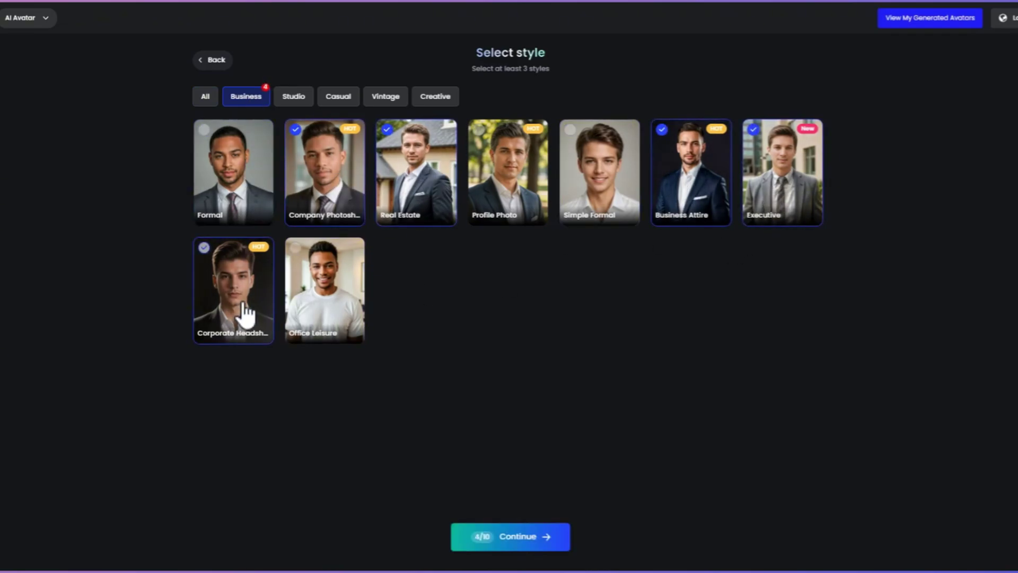
left_click(526, 539)
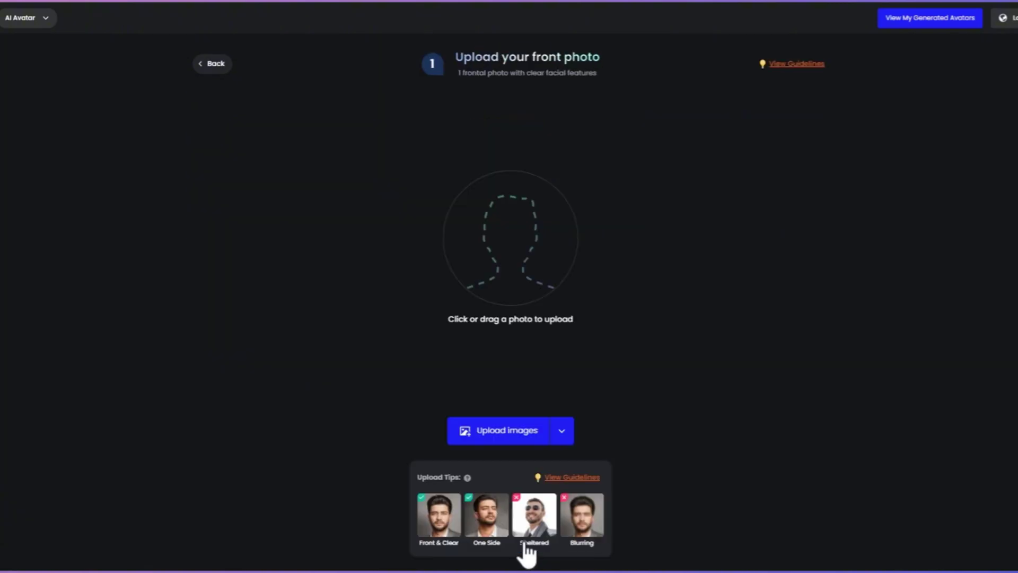
Upload the front-facing and training photos and generate the avatars
left_click(491, 436)
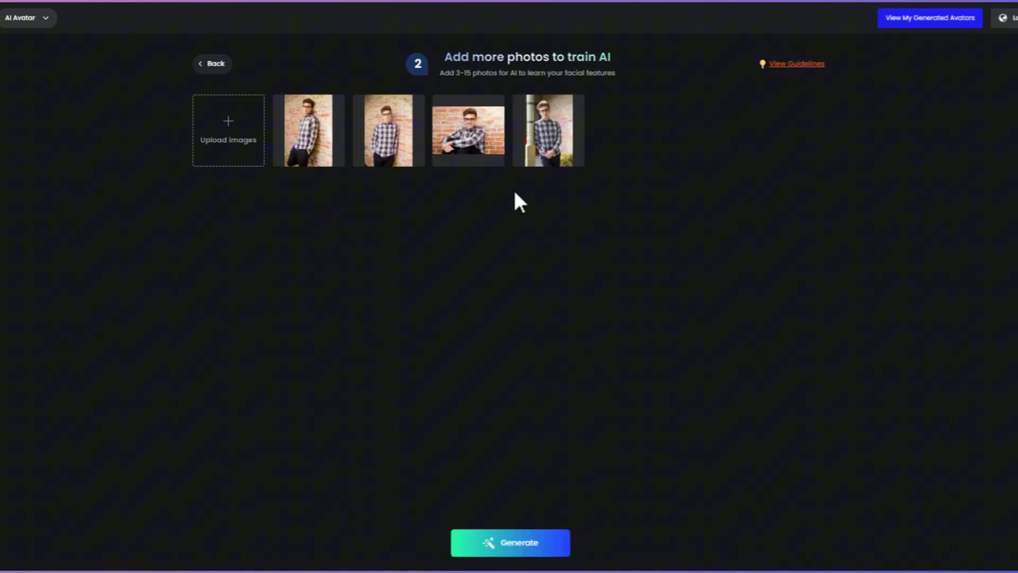
left_click(499, 546)
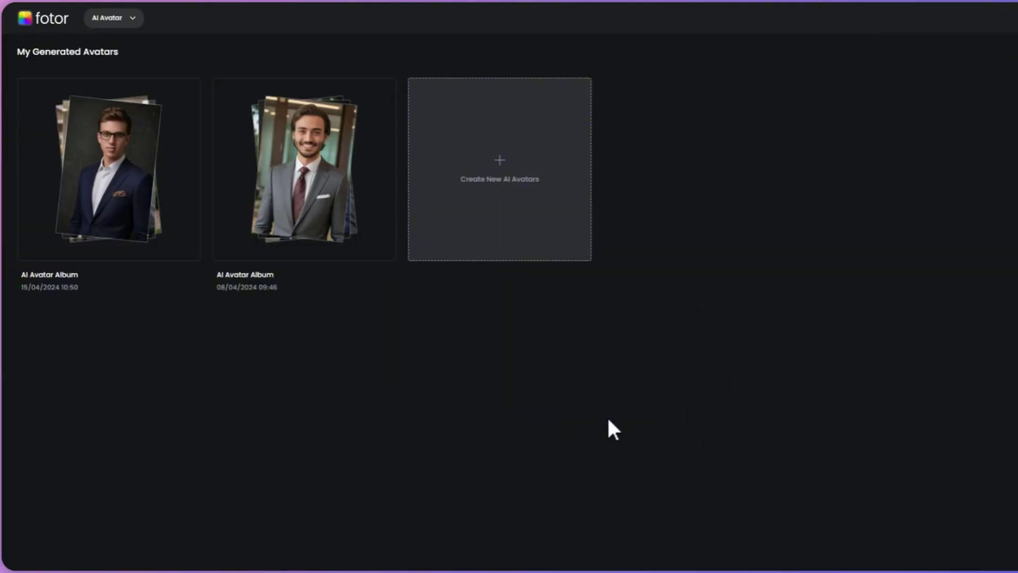
Open the newest AI Avatar Album and scroll through its business headshots
left_click(118, 205)
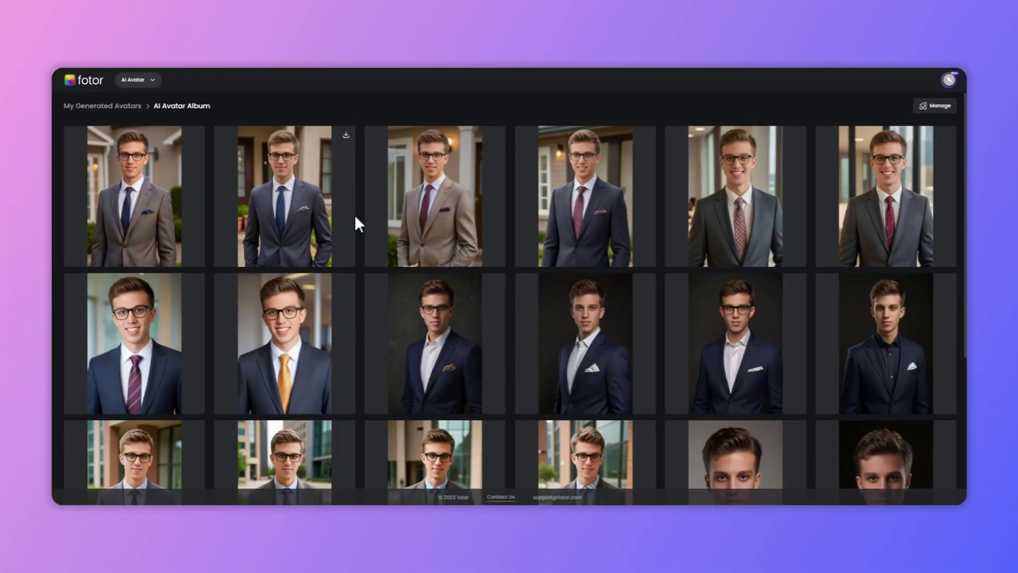
scroll(859, 244, "down", 2)
scroll(690, 247, "up", 2)
scroll(531, 265, "down", 2)
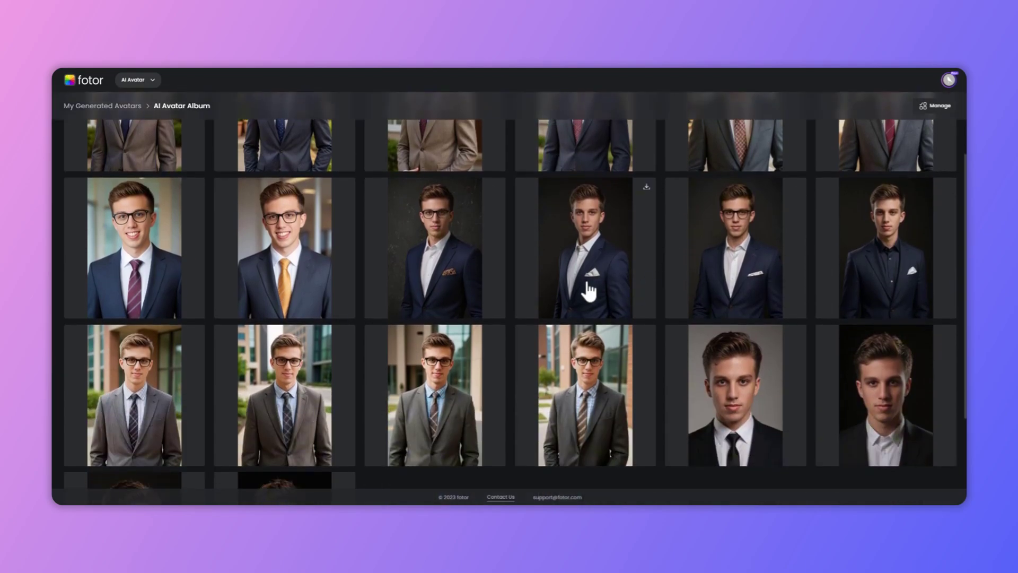
scroll(769, 291, "down", 3)
scroll(825, 364, "up", 2)
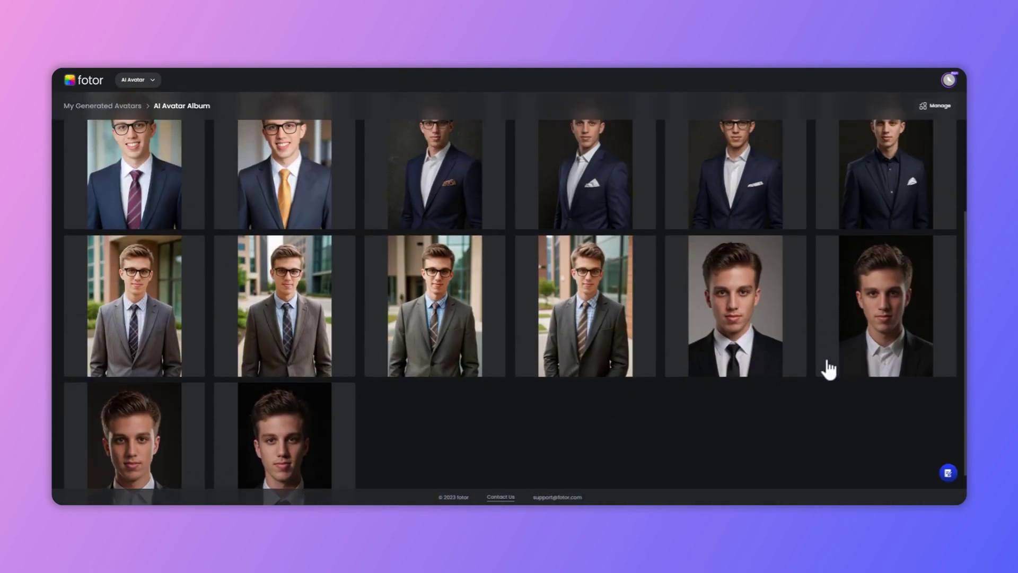
scroll(477, 307, "up", 2)
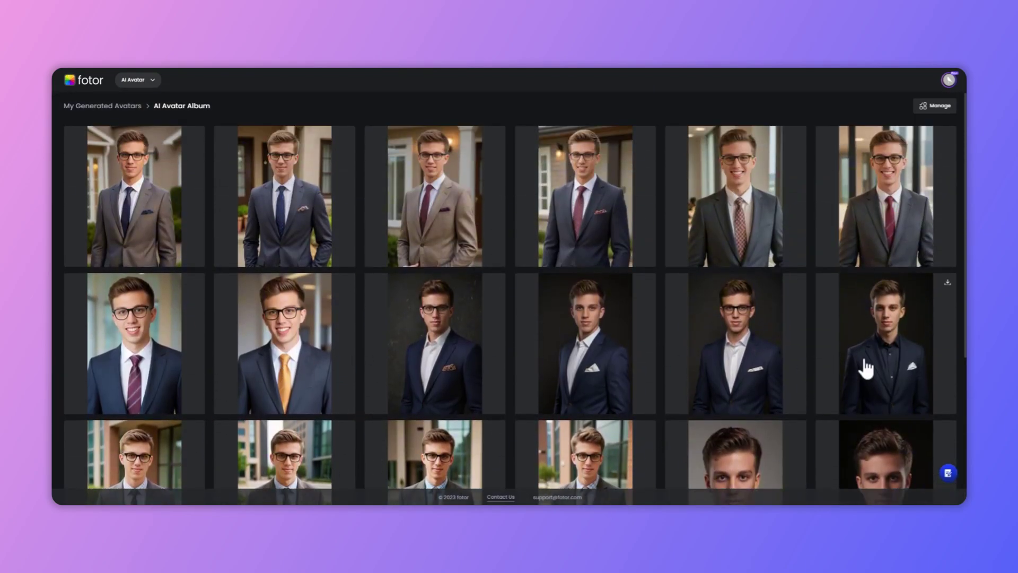
Enlarge the first grey-suit avatar and step forward to the tan-suit portrait
mouse_move(134, 195)
left_click(146, 227)
left_click(806, 287)
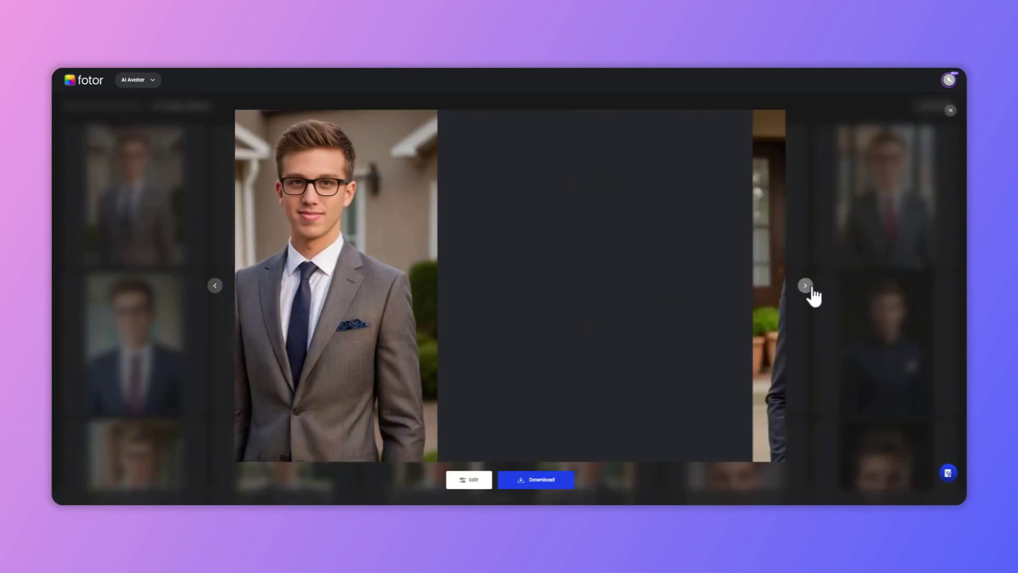
left_click(806, 286)
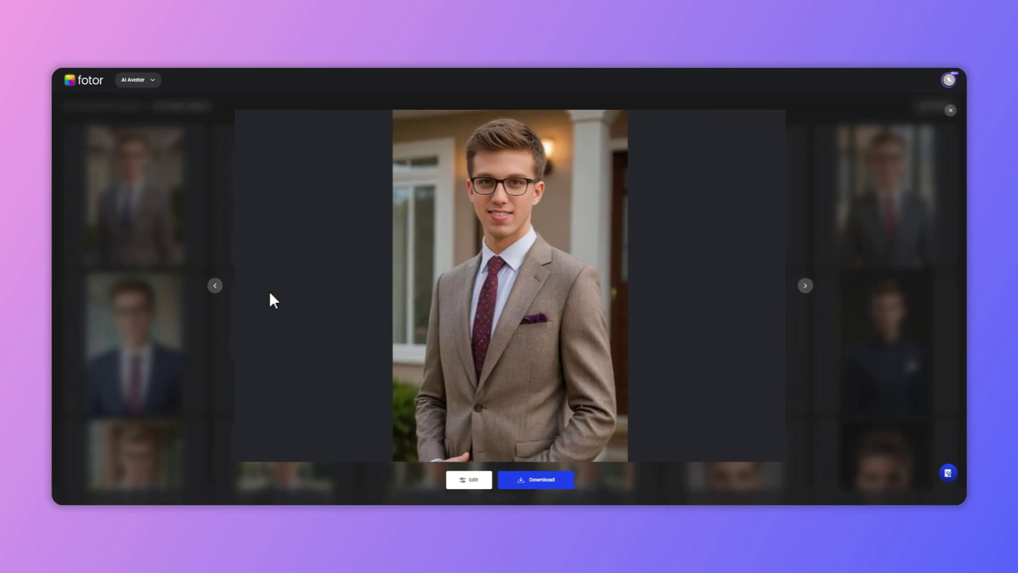